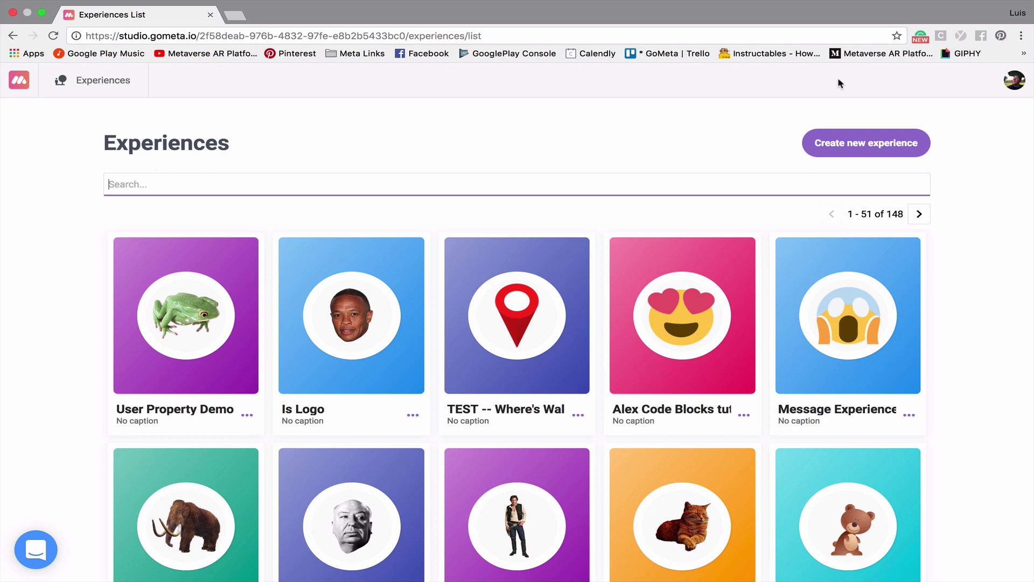
Step: Create a new experience and select its placeholder title for renaming to 'Copy Experience Example 1'
left_click(856, 143)
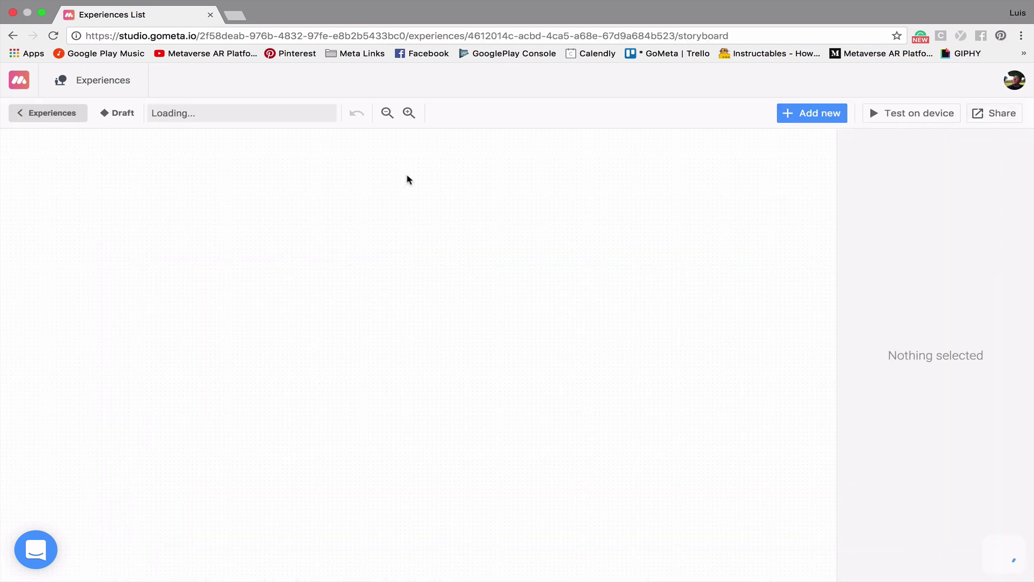
left_click_drag(273, 113, 166, 116)
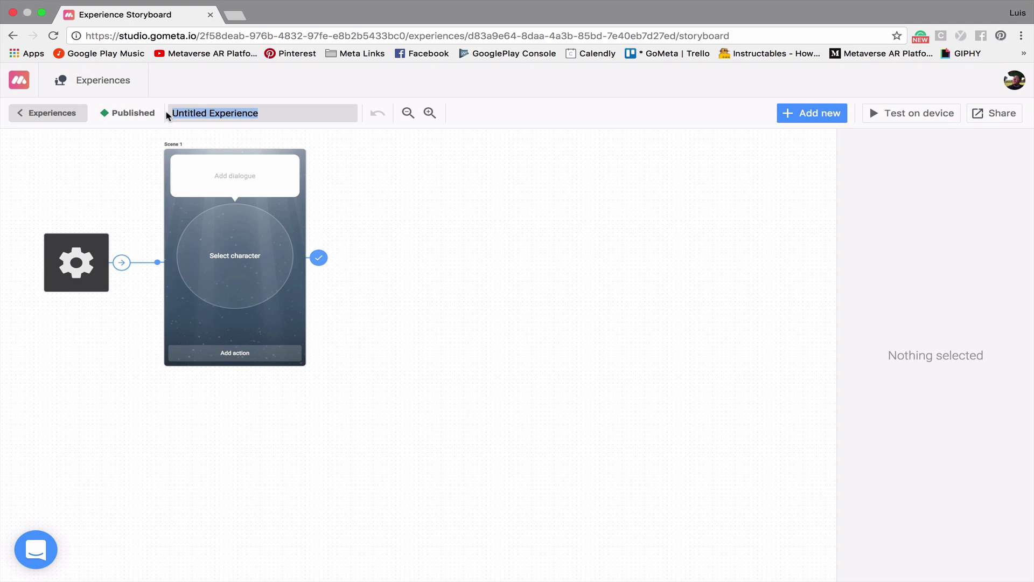
type("Co")
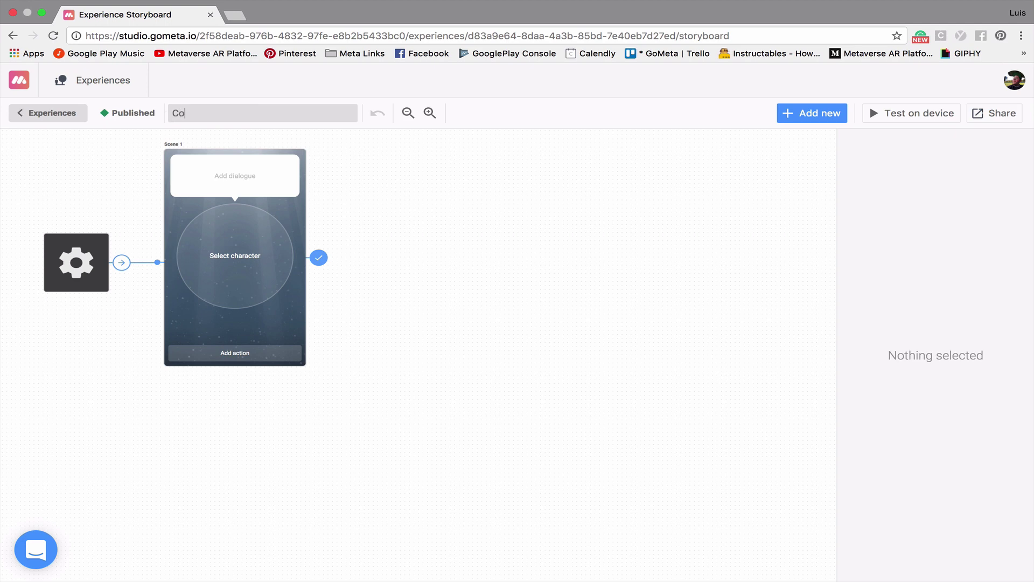
type("py Experience ")
type("Example")
type(" 1")
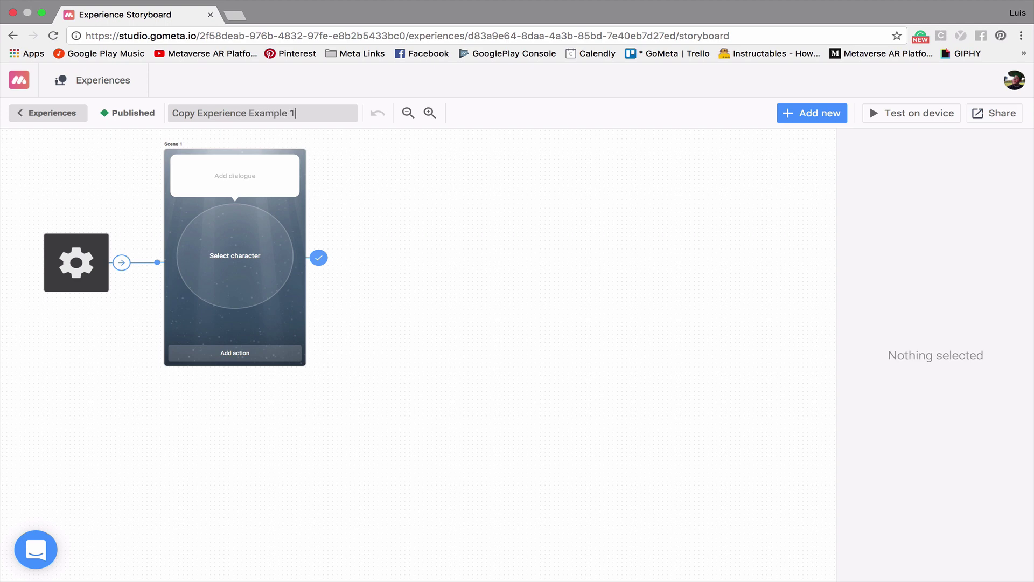
Step: Give Scene 1 the line "Make a copy of this experience." and a rocket emoji character
left_click(248, 175)
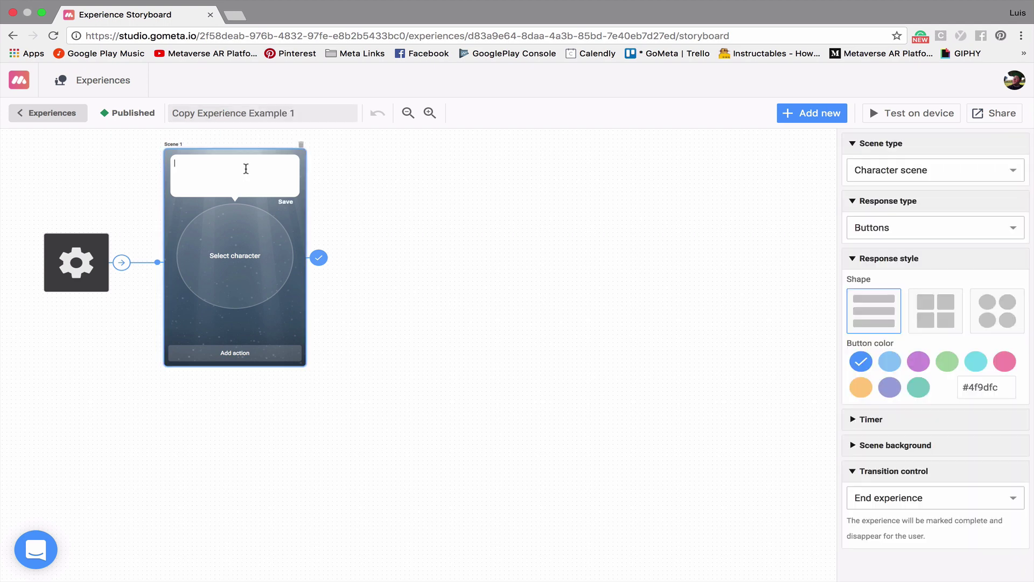
type("Make a copy ")
type("of this expe")
type("rience.")
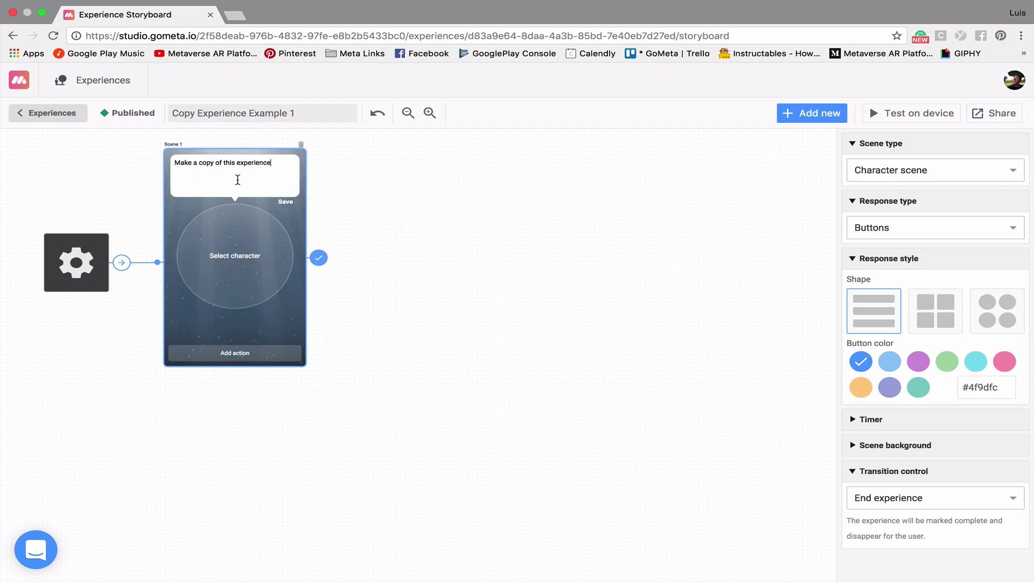
left_click(234, 255)
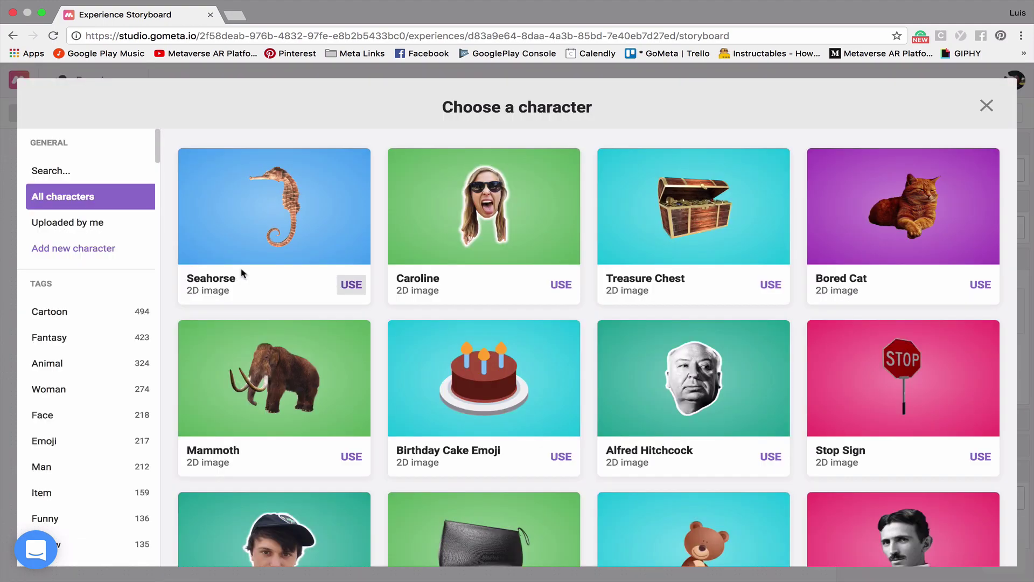
left_click(81, 390)
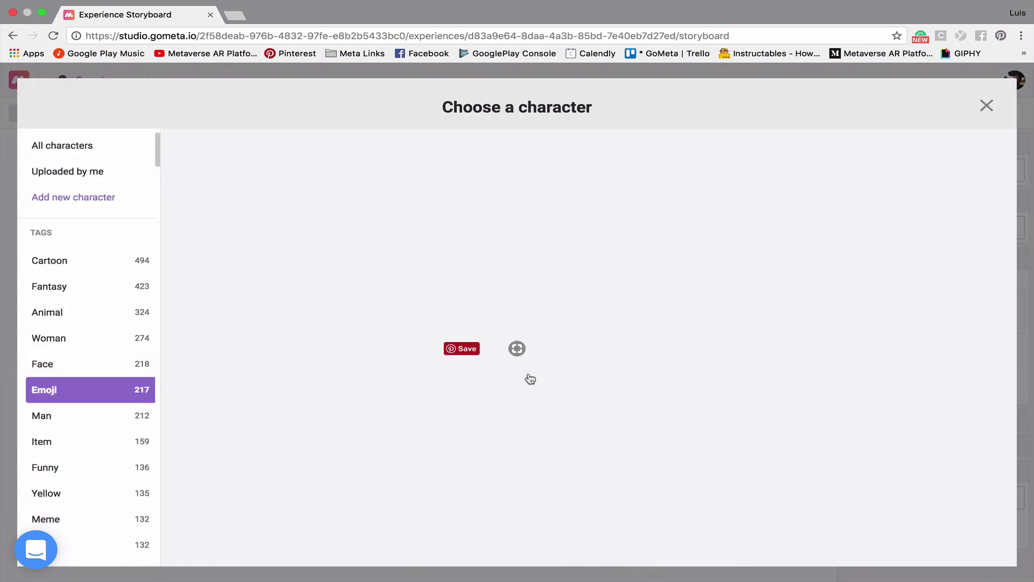
scroll(671, 313, "down", 3)
left_click(694, 333)
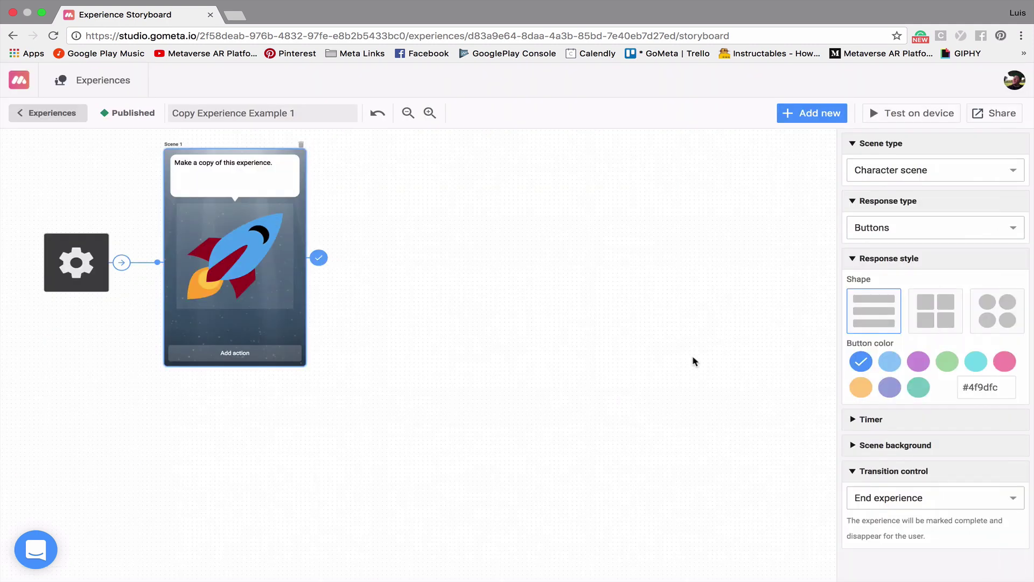
Step: Add an "End Experience" response to Scene 1 whose transition ends the experience
left_click(235, 352)
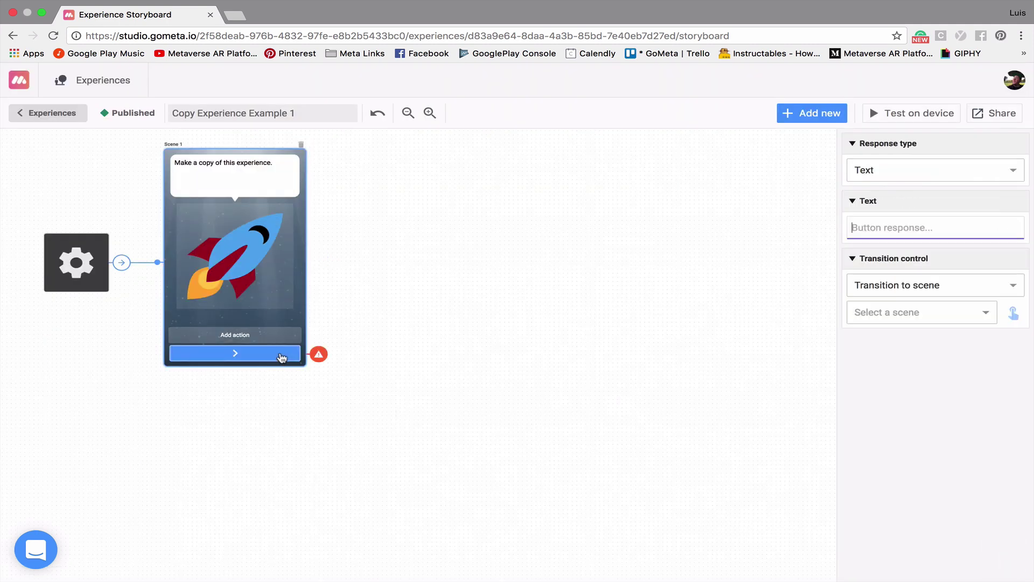
type("End Experience")
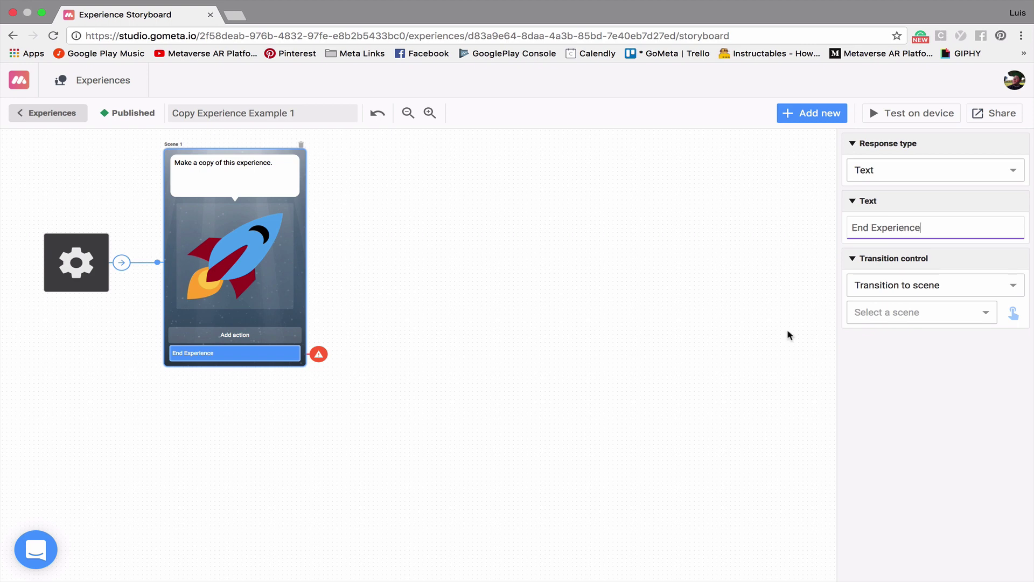
left_click(993, 284)
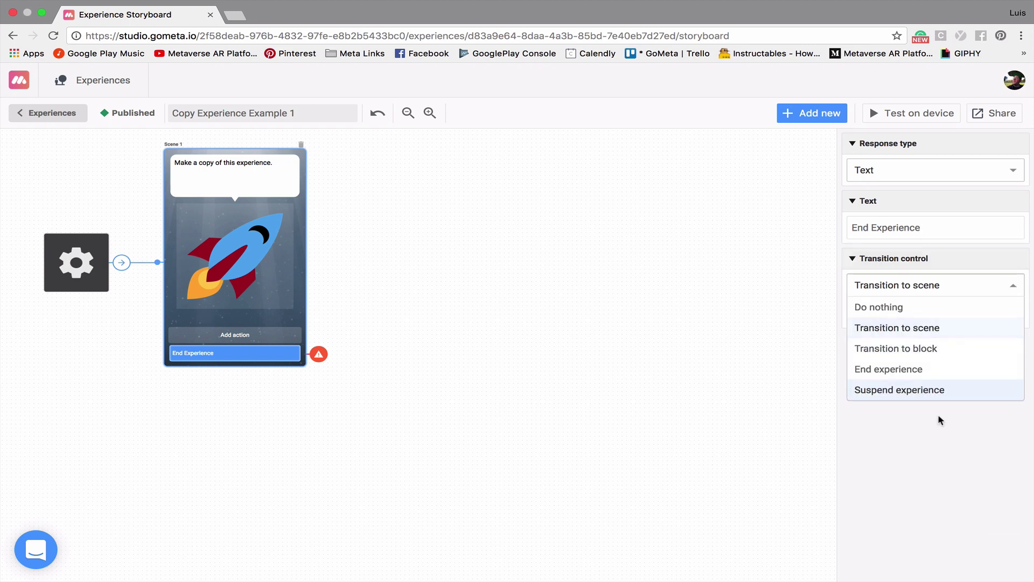
left_click(905, 369)
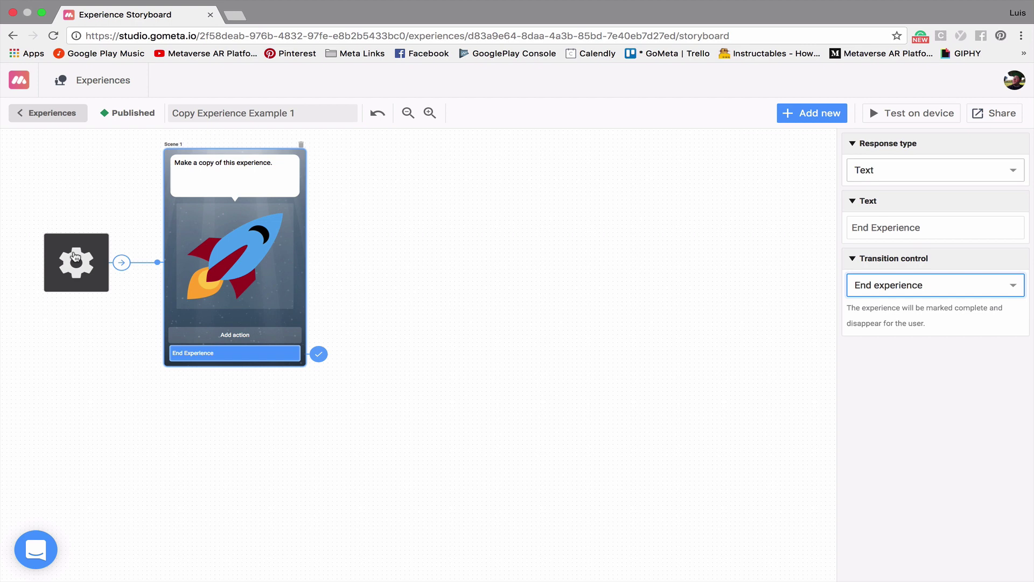
Step: From the experience settings' Options, make a copy of the experience
left_click(77, 268)
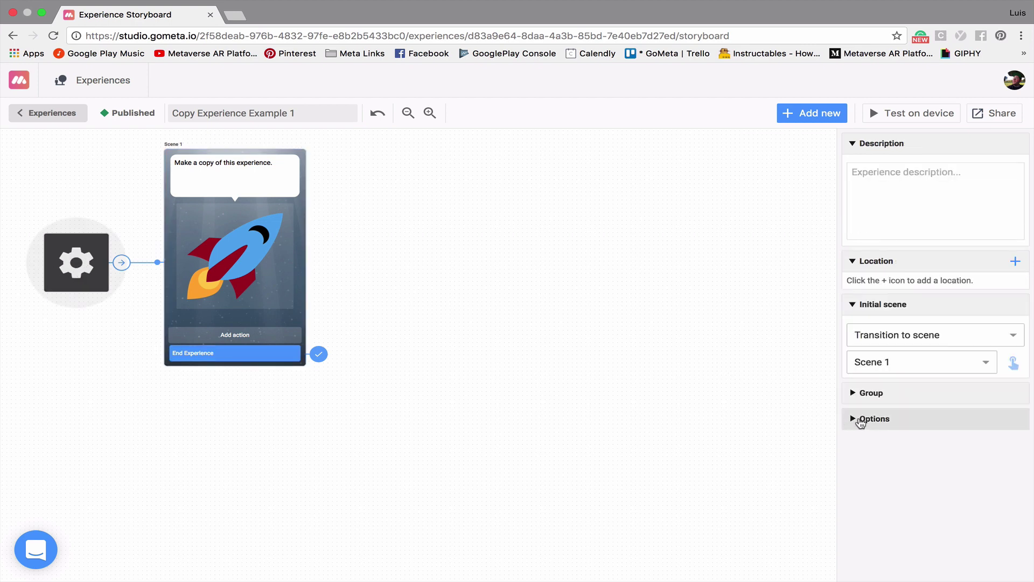
left_click(860, 421)
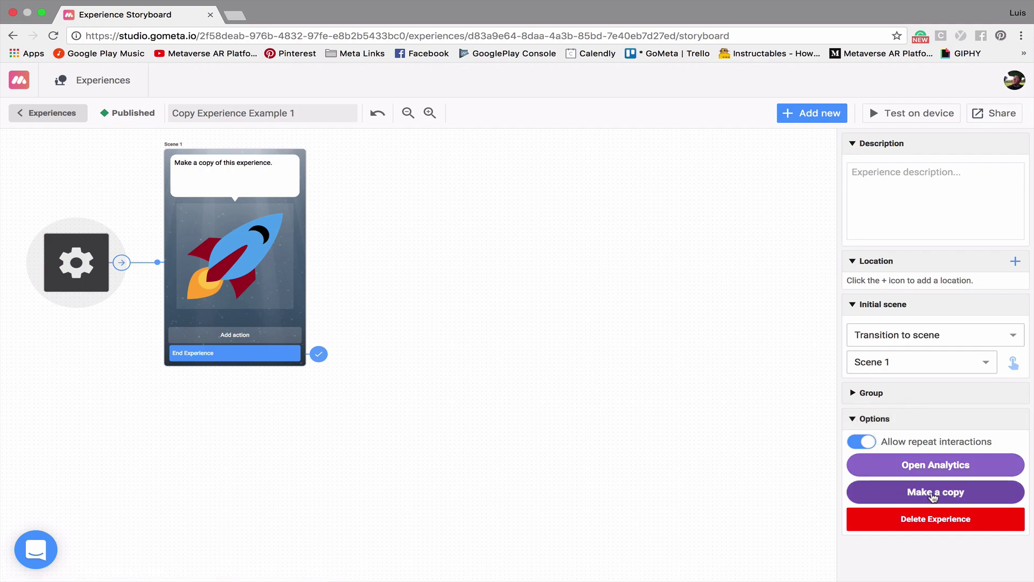
left_click(911, 494)
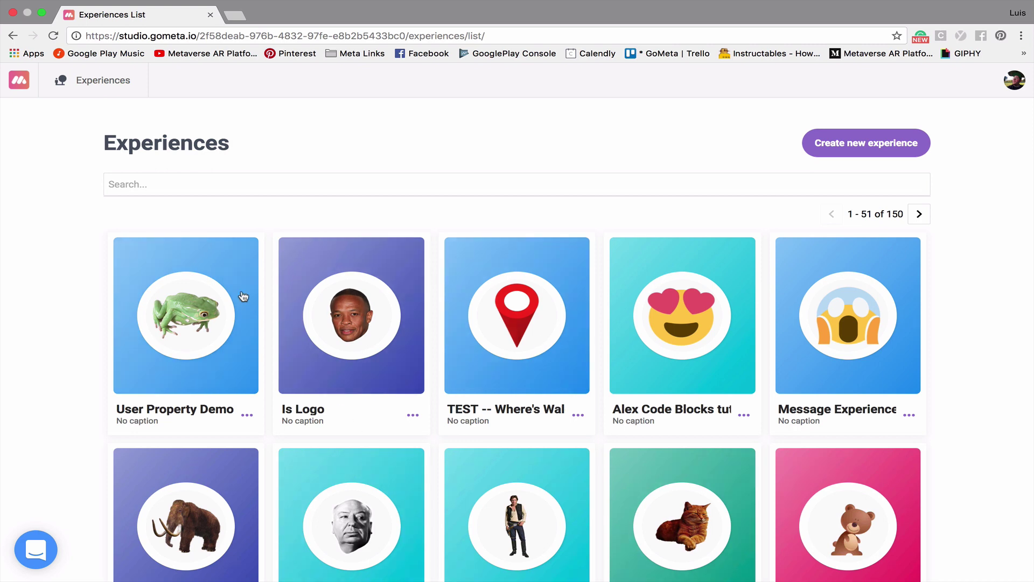
Step: Search the Experiences list for "Copy Experience"
left_click(297, 181)
type("Copy Experienc")
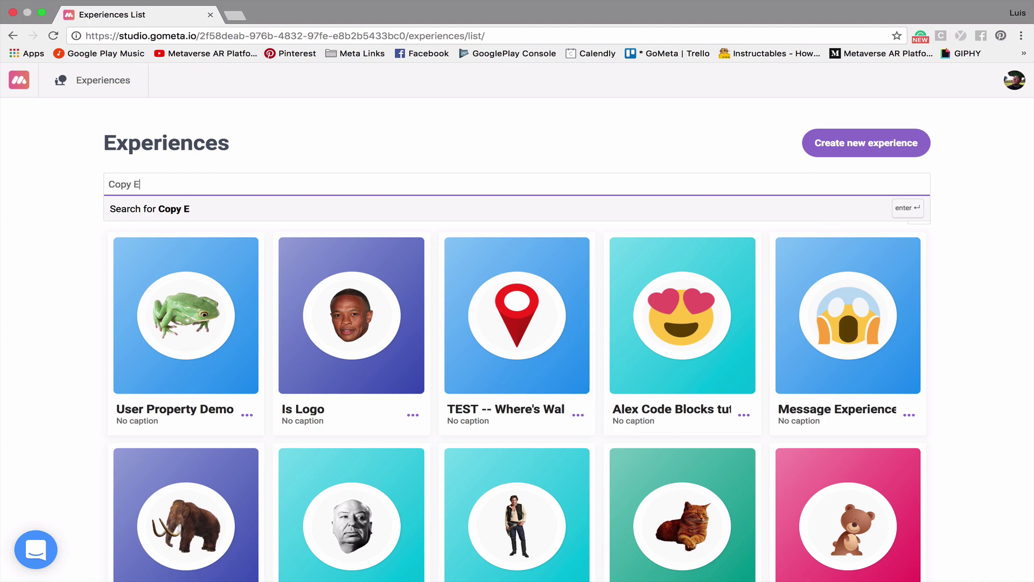
type("e")
key("Return")
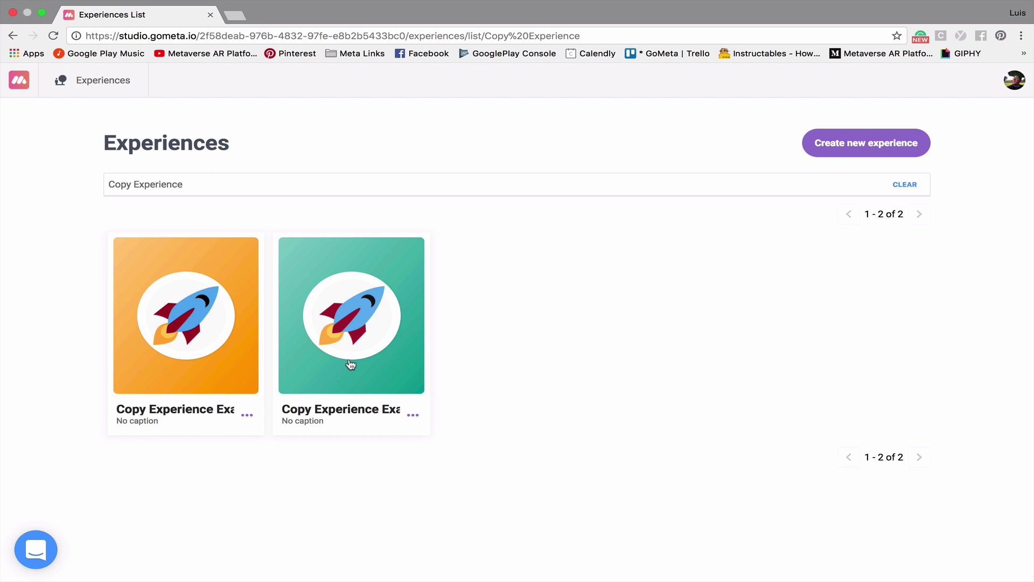
Step: Duplicate the second rocket experience from its three-dot menu
left_click(412, 416)
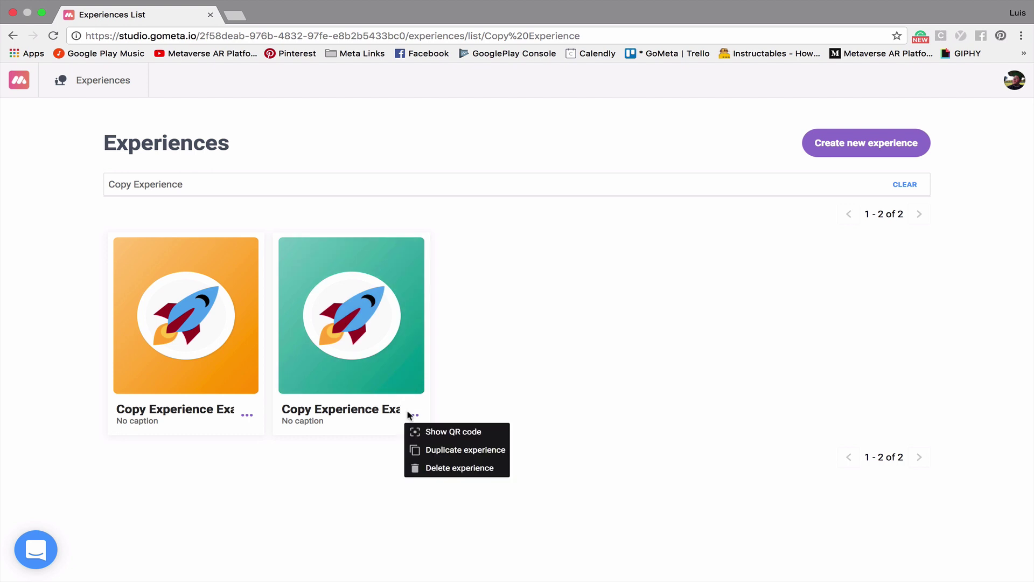
left_click(460, 452)
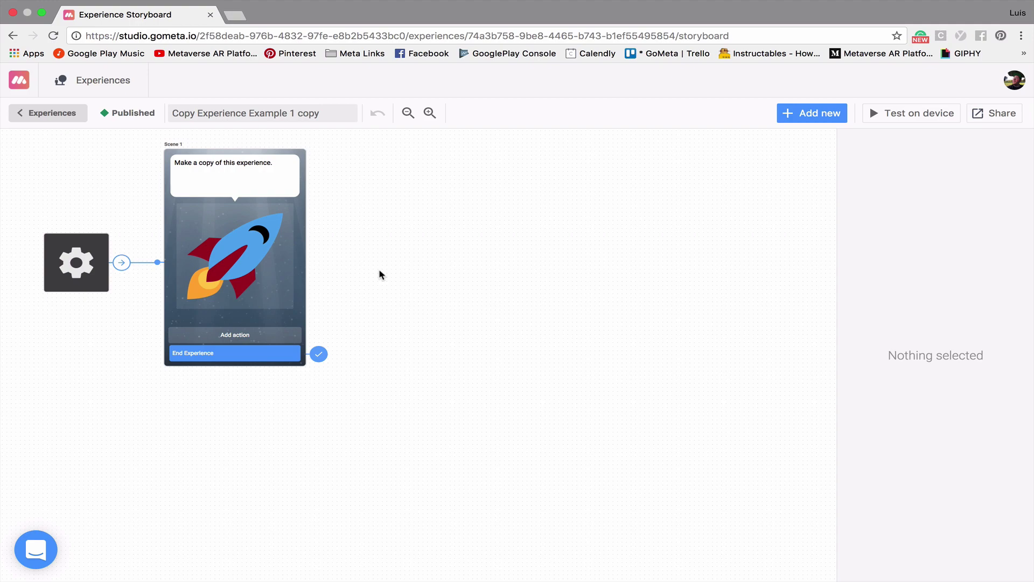
Step: Return to Experiences and search "Copy Experience" again to show three results
left_click(46, 112)
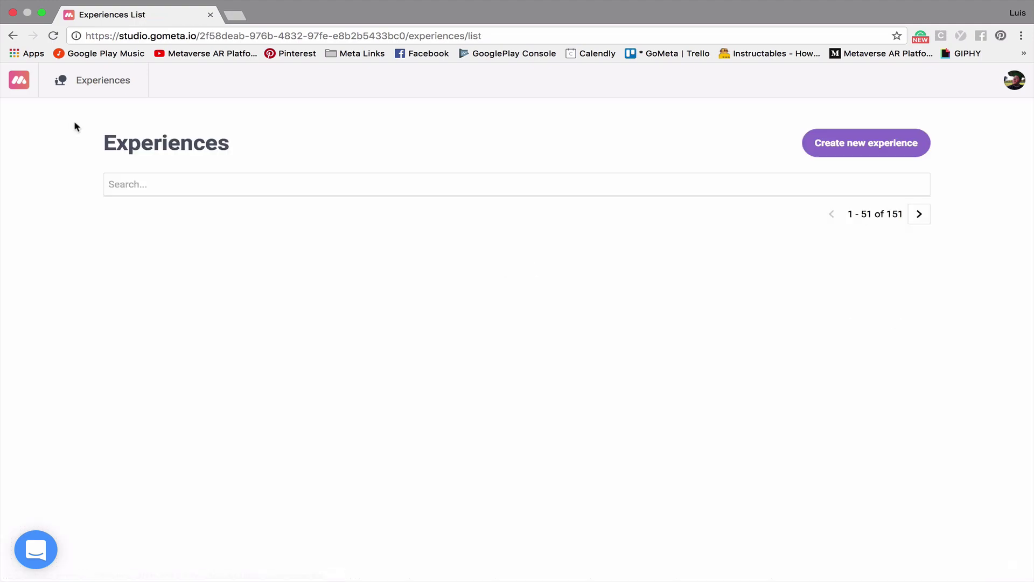
left_click(196, 179)
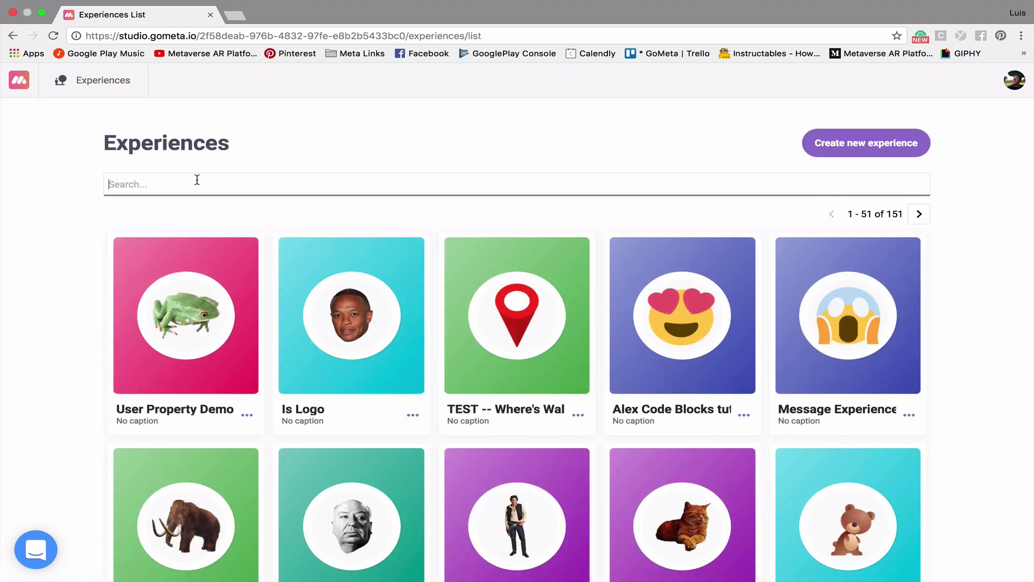
type("Copy Exp")
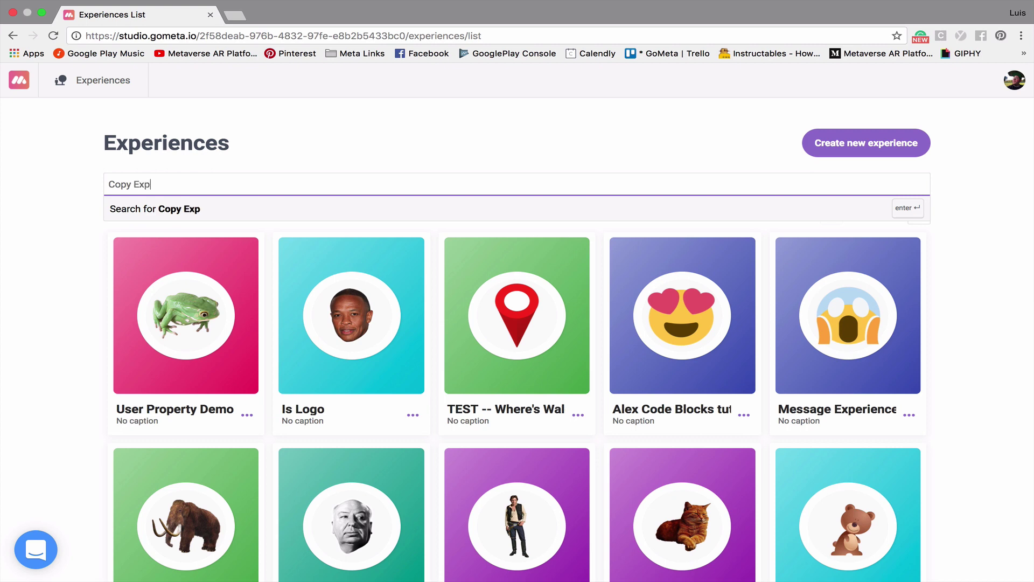
type("erience")
key("Return")
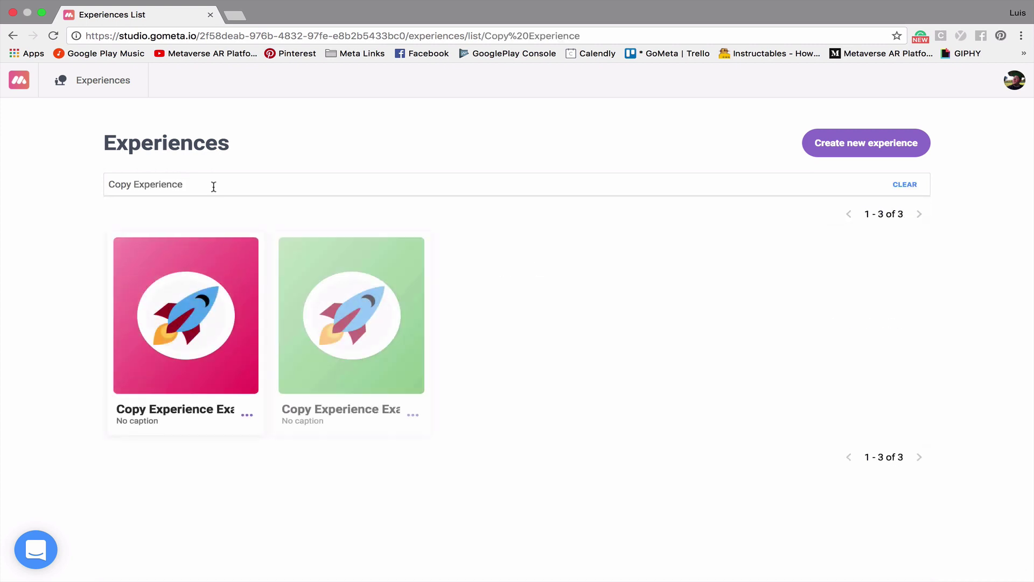